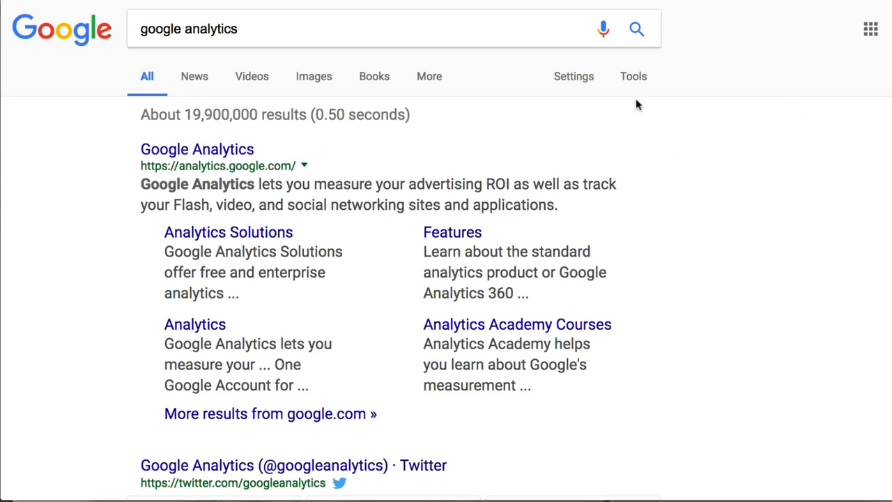
Open Google Analytics from the search results and start signing up for a new account.
{"action": "left_click", "coordinate": [251, 150]}
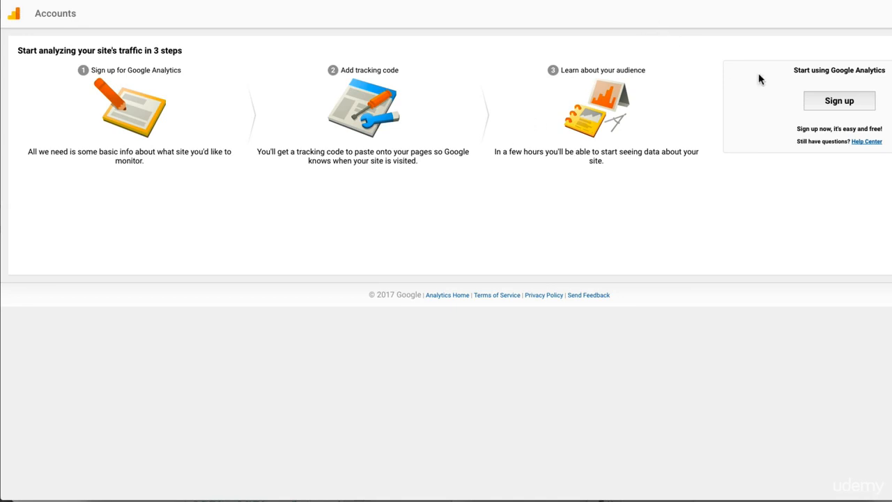
{"action": "left_click", "coordinate": [829, 101]}
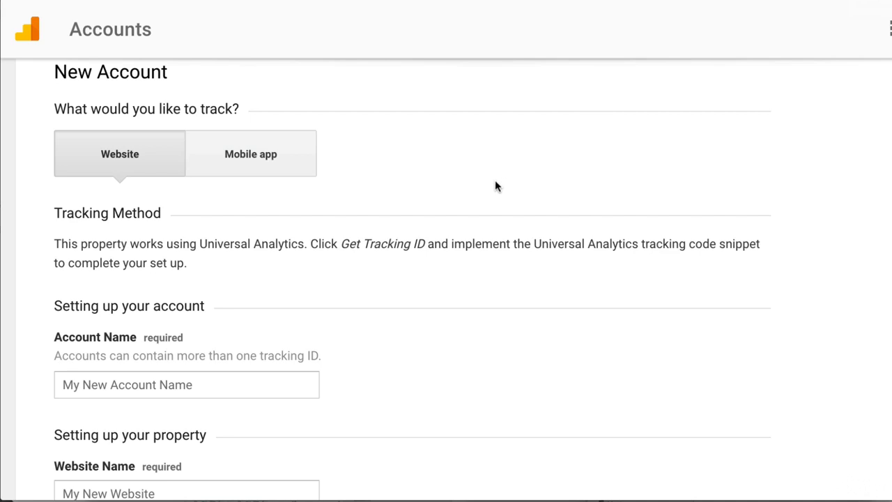
Review the new account form's tracking type, account name, website name, URL, industry category and time zone fields.
{"action": "scroll", "coordinate": [475, 171], "scroll_direction": "down", "scroll_amount": 1}
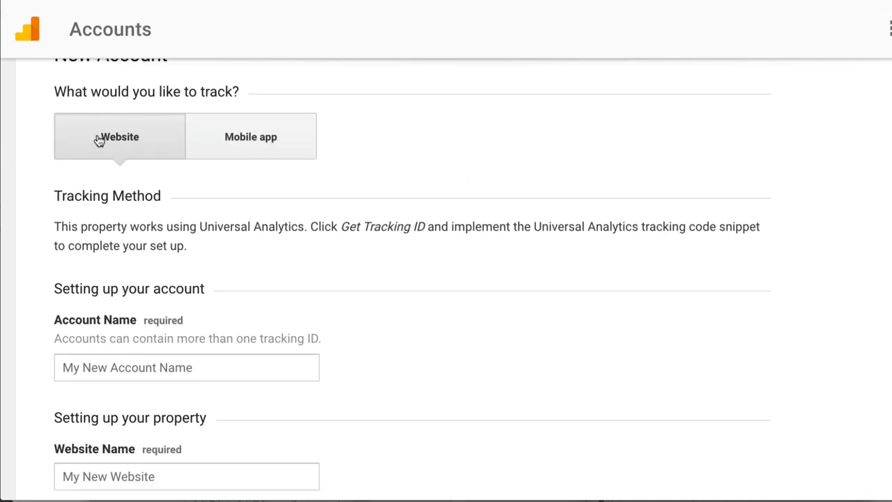
{"action": "scroll", "coordinate": [428, 149], "scroll_direction": "down", "scroll_amount": 1}
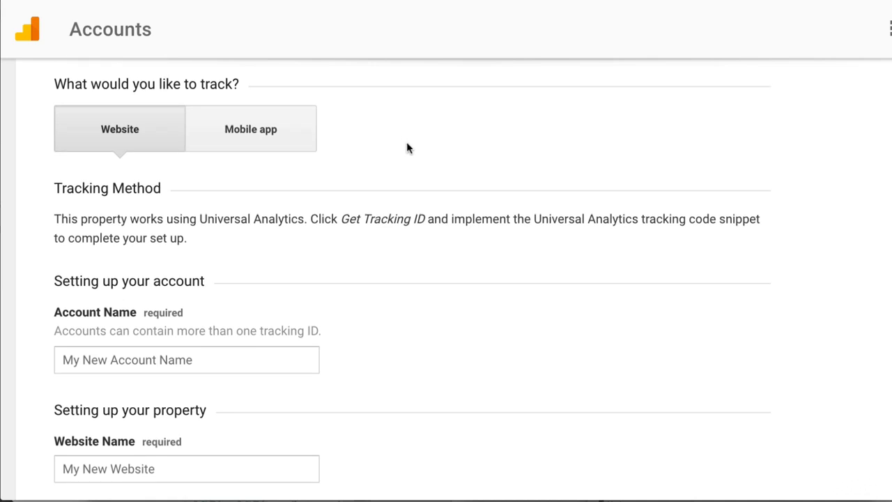
{"action": "scroll", "coordinate": [407, 146], "scroll_direction": "down", "scroll_amount": 1}
{"action": "scroll", "coordinate": [379, 222], "scroll_direction": "down", "scroll_amount": 2}
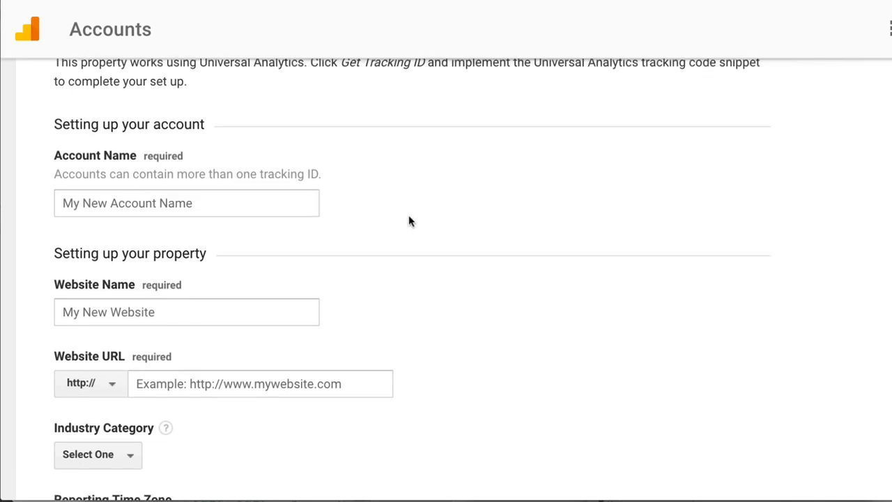
{"action": "scroll", "coordinate": [410, 220], "scroll_direction": "down", "scroll_amount": 1}
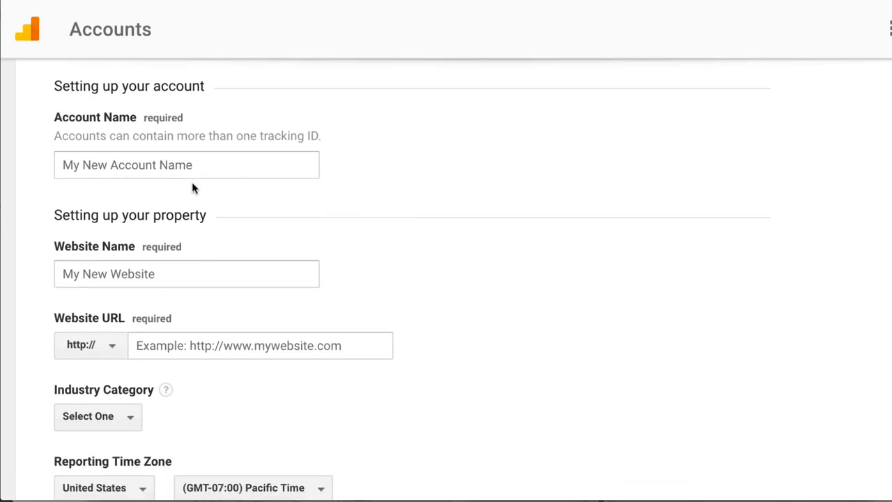
{"action": "scroll", "coordinate": [239, 192], "scroll_direction": "down", "scroll_amount": 1}
{"action": "scroll", "coordinate": [237, 191], "scroll_direction": "down", "scroll_amount": 3}
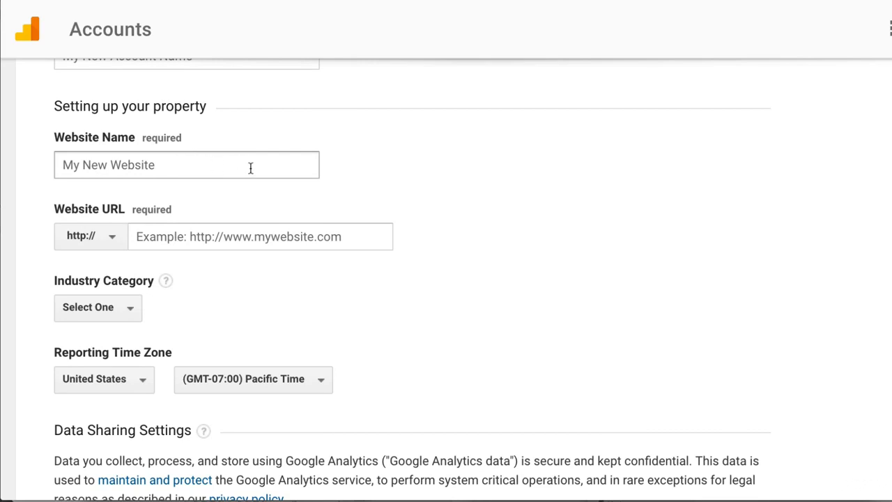
{"action": "scroll", "coordinate": [250, 167], "scroll_direction": "down", "scroll_amount": 2}
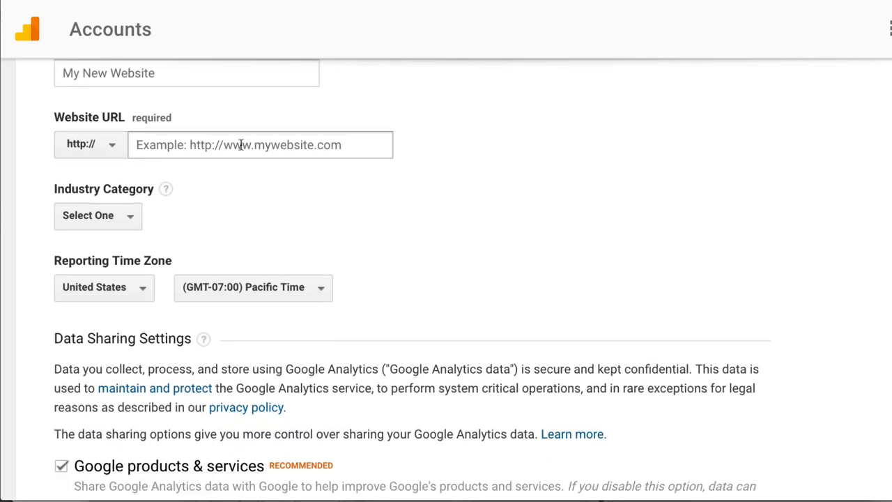
{"action": "scroll", "coordinate": [269, 230], "scroll_direction": "down", "scroll_amount": 1}
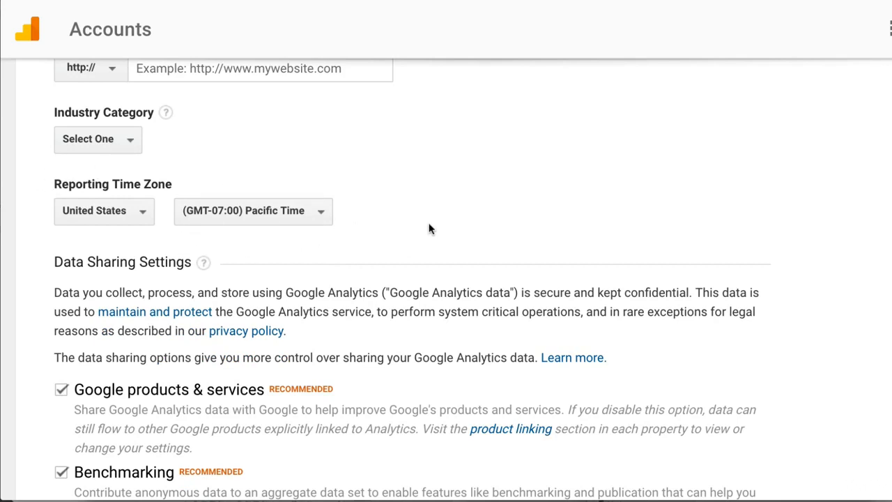
Look through the available industry categories without choosing one.
{"action": "left_click", "coordinate": [113, 142]}
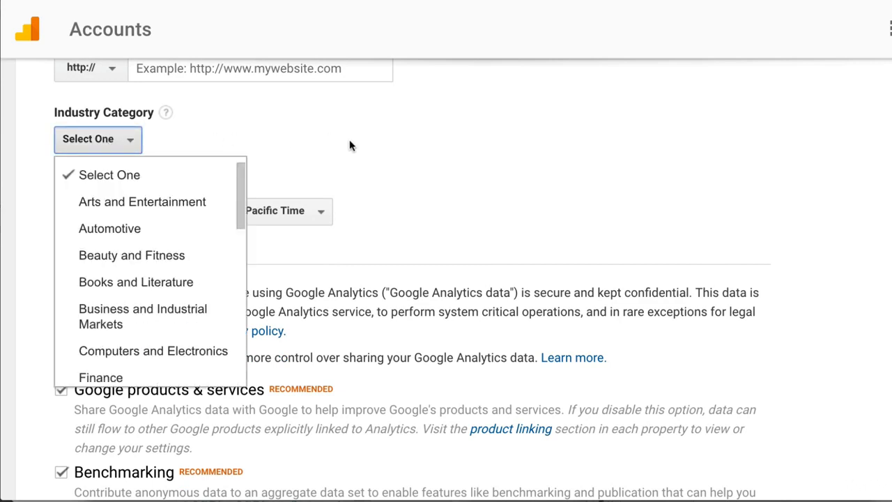
{"action": "scroll", "coordinate": [122, 300], "scroll_direction": "down", "scroll_amount": 4}
{"action": "scroll", "coordinate": [129, 282], "scroll_direction": "down", "scroll_amount": 2}
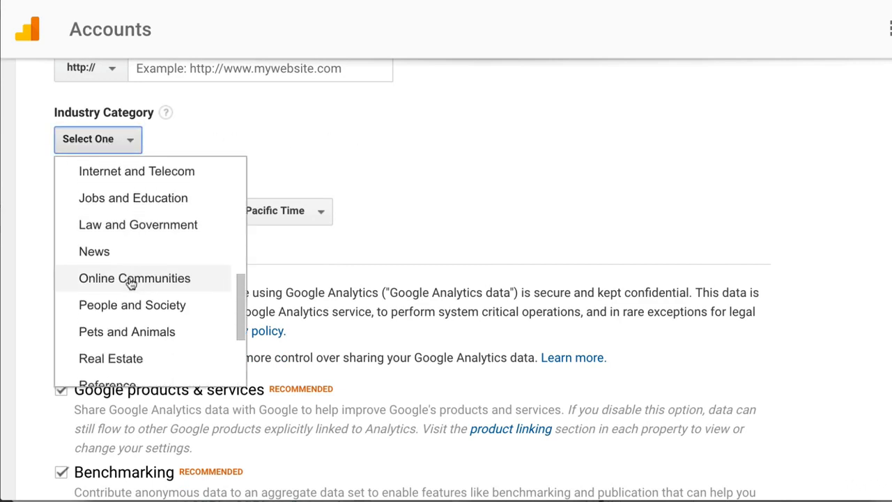
{"action": "left_click", "coordinate": [285, 140]}
Keep all data sharing options enabled, request the tracking ID and accept the Google Analytics Terms of Service for United States.
{"action": "scroll", "coordinate": [468, 211], "scroll_direction": "down", "scroll_amount": 3}
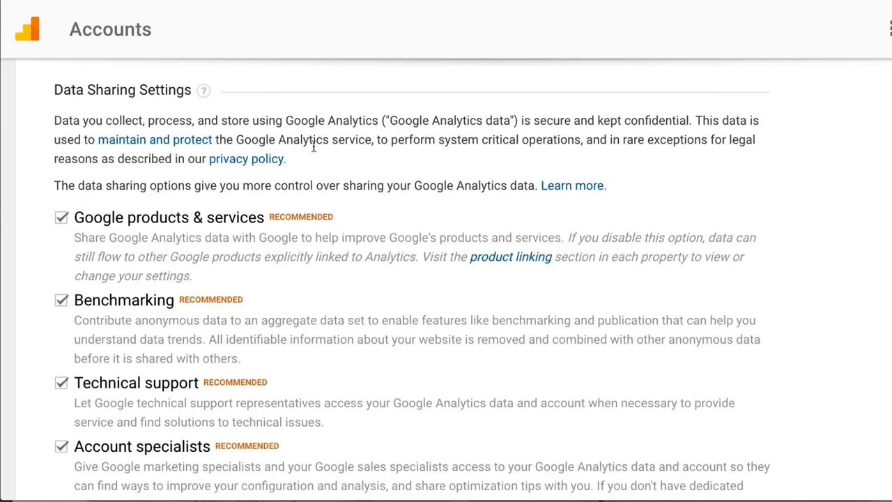
{"action": "scroll", "coordinate": [250, 223], "scroll_direction": "down", "scroll_amount": 1}
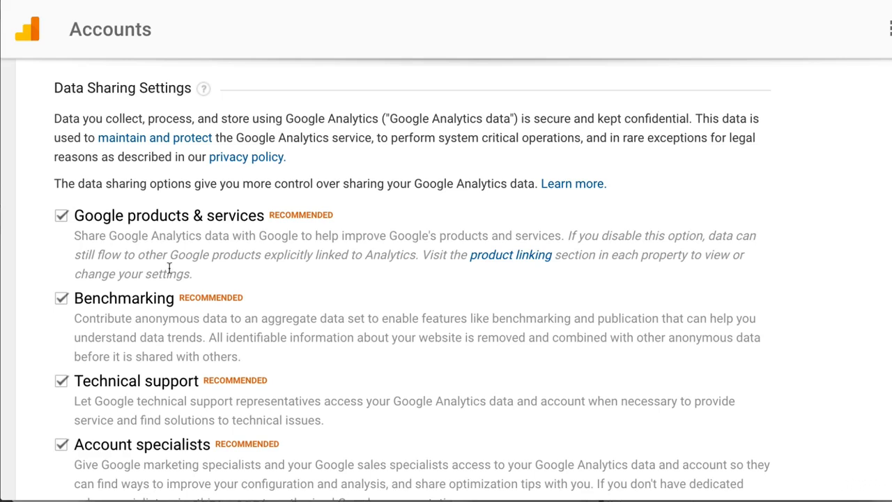
{"action": "scroll", "coordinate": [225, 279], "scroll_direction": "down", "scroll_amount": 3}
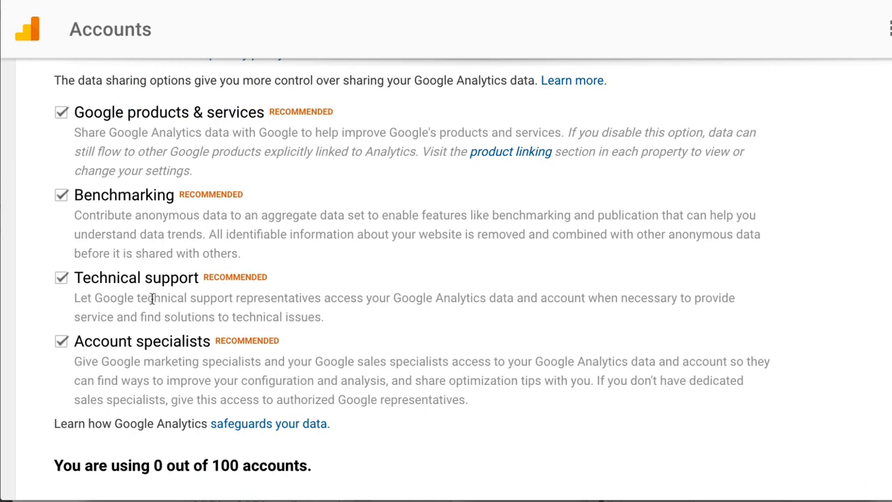
{"action": "scroll", "coordinate": [475, 299], "scroll_direction": "down", "scroll_amount": 3}
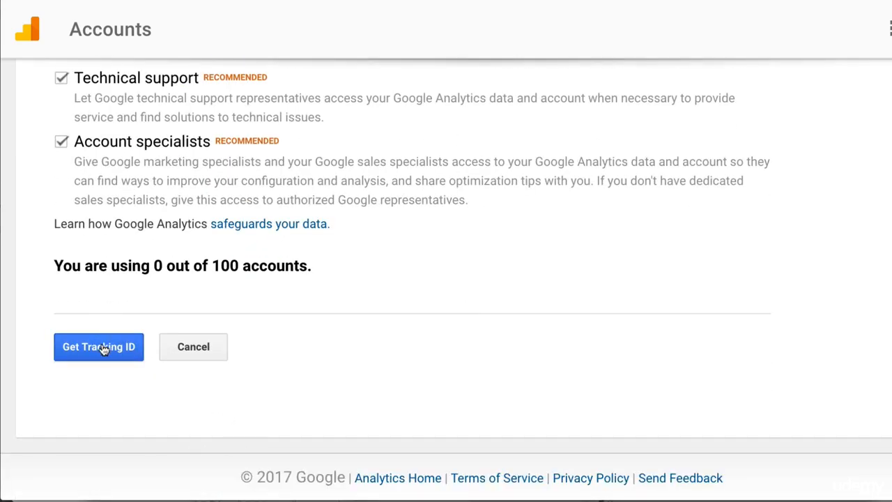
{"action": "scroll", "coordinate": [267, 358], "scroll_direction": "up", "scroll_amount": 3}
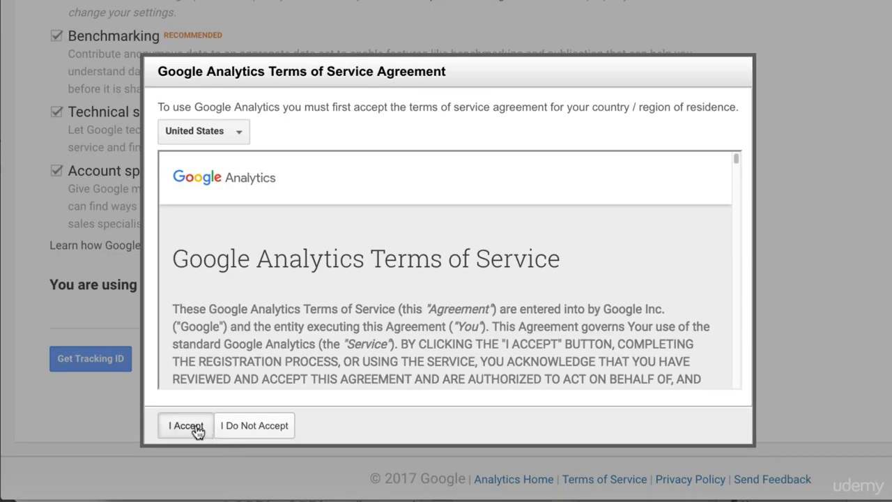
{"action": "scroll", "coordinate": [690, 236], "scroll_direction": "down", "scroll_amount": 15}
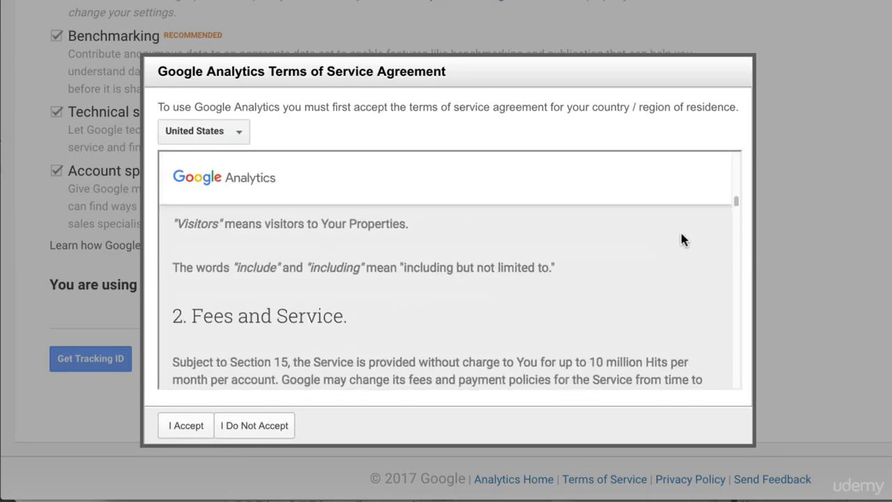
{"action": "left_click", "coordinate": [198, 425]}
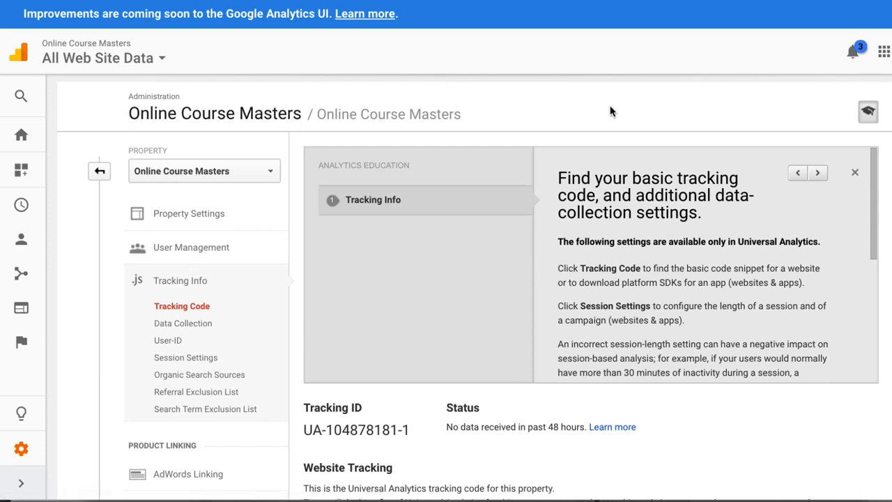
Examine the Online Course Masters property's tracking ID and website tracking code.
{"action": "scroll", "coordinate": [179, 116], "scroll_direction": "down", "scroll_amount": 2}
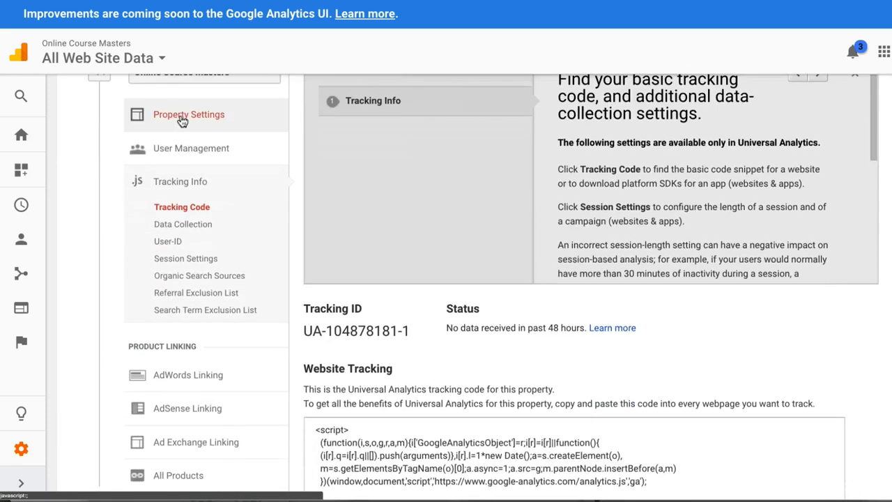
{"action": "scroll", "coordinate": [607, 314], "scroll_direction": "down", "scroll_amount": 1}
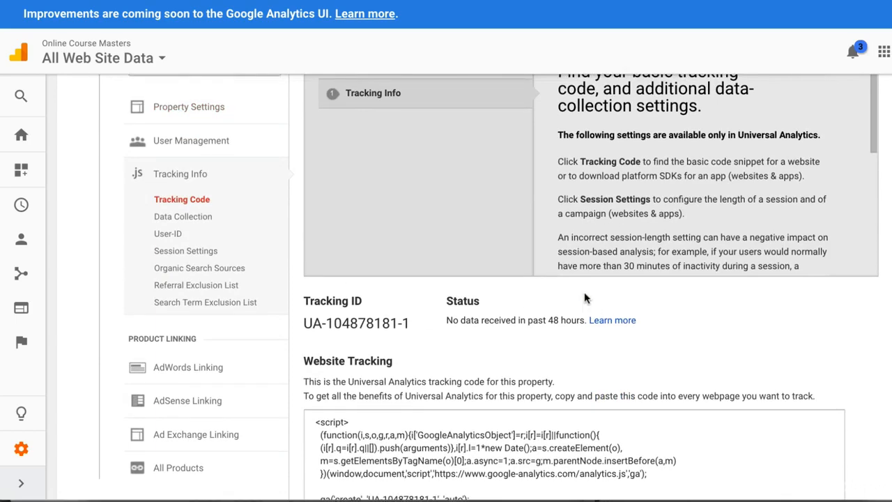
{"action": "scroll", "coordinate": [585, 298], "scroll_direction": "down", "scroll_amount": 1}
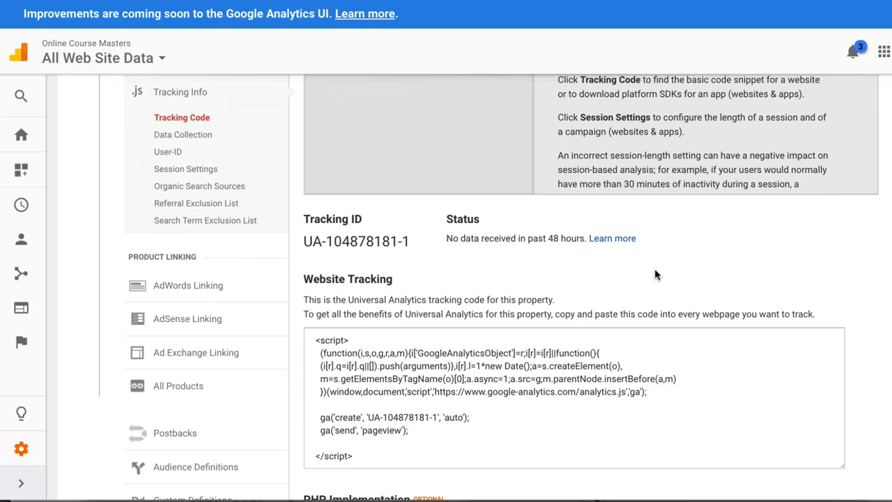
{"action": "scroll", "coordinate": [669, 275], "scroll_direction": "up", "scroll_amount": 3}
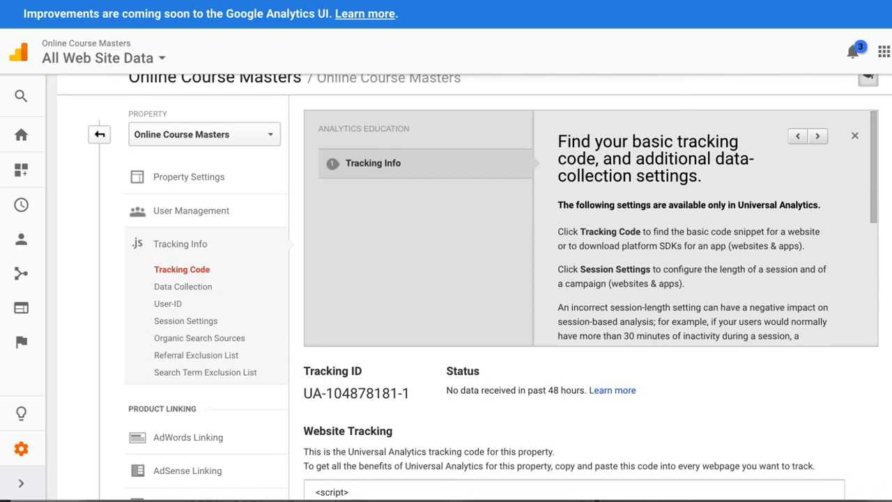
{"action": "scroll", "coordinate": [473, 287], "scroll_direction": "up", "scroll_amount": 1}
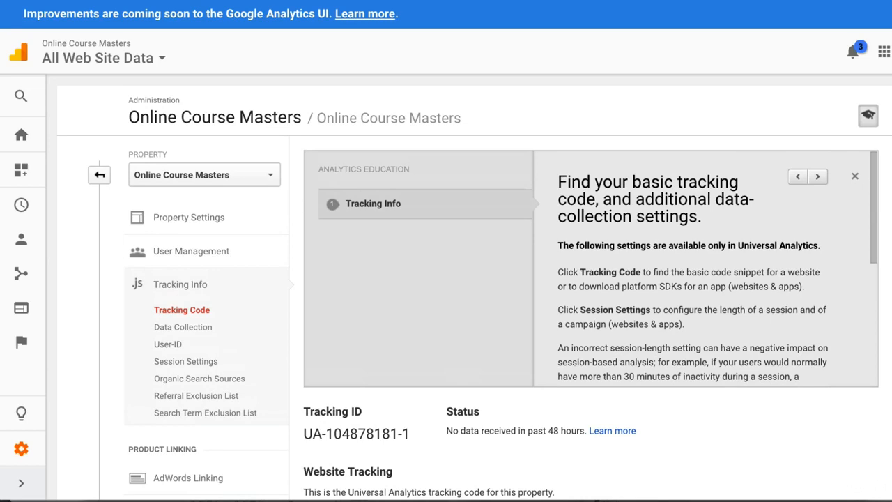
{"action": "scroll", "coordinate": [397, 342], "scroll_direction": "down", "scroll_amount": 3}
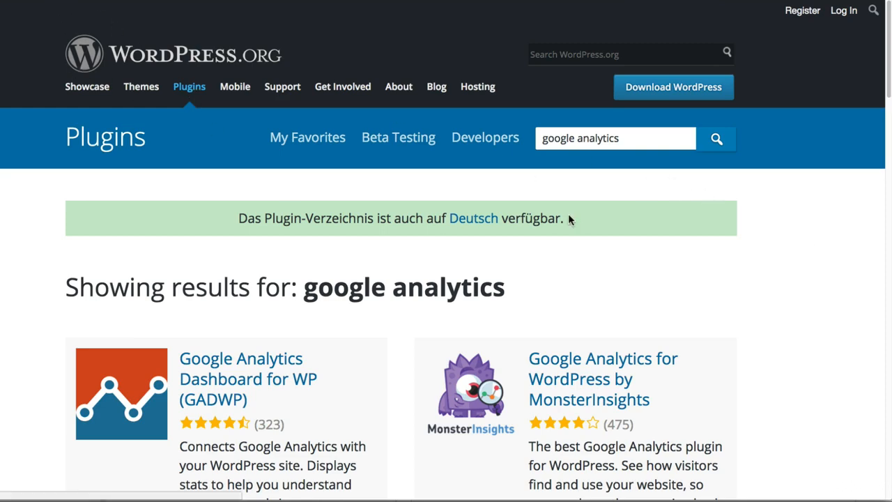
Browse the WordPress.org plugin directory's results for google analytics, comparing the ratings and descriptions of the available plugins.
{"action": "scroll", "coordinate": [569, 218], "scroll_direction": "down", "scroll_amount": 2}
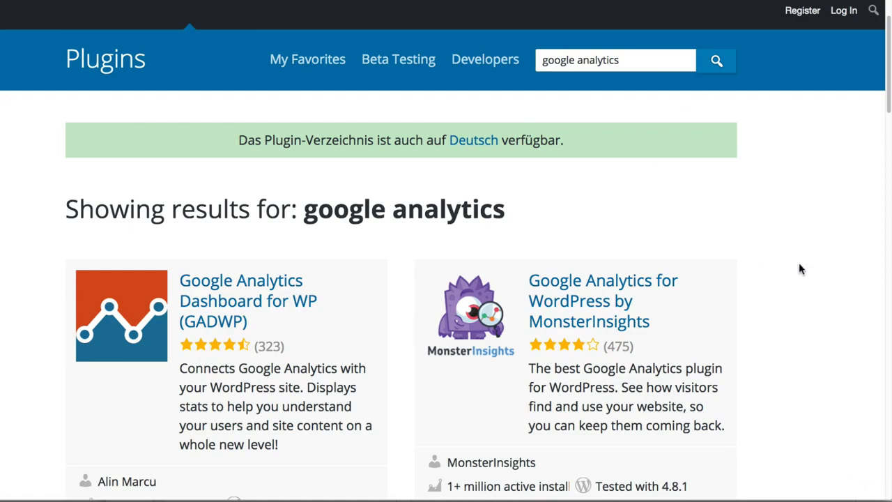
{"action": "scroll", "coordinate": [794, 265], "scroll_direction": "down", "scroll_amount": 1}
{"action": "scroll", "coordinate": [789, 261], "scroll_direction": "down", "scroll_amount": 3}
{"action": "scroll", "coordinate": [796, 255], "scroll_direction": "down", "scroll_amount": 4}
{"action": "scroll", "coordinate": [797, 255], "scroll_direction": "down", "scroll_amount": 10}
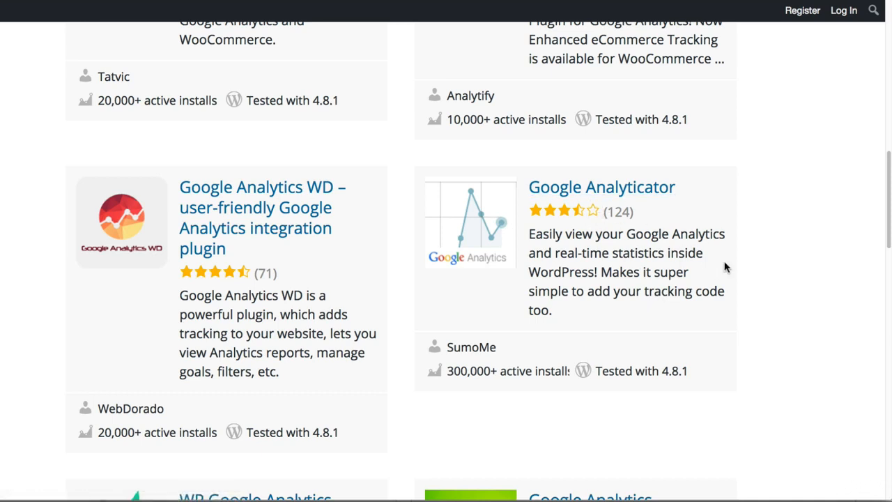
{"action": "scroll", "coordinate": [689, 329], "scroll_direction": "up", "scroll_amount": 1}
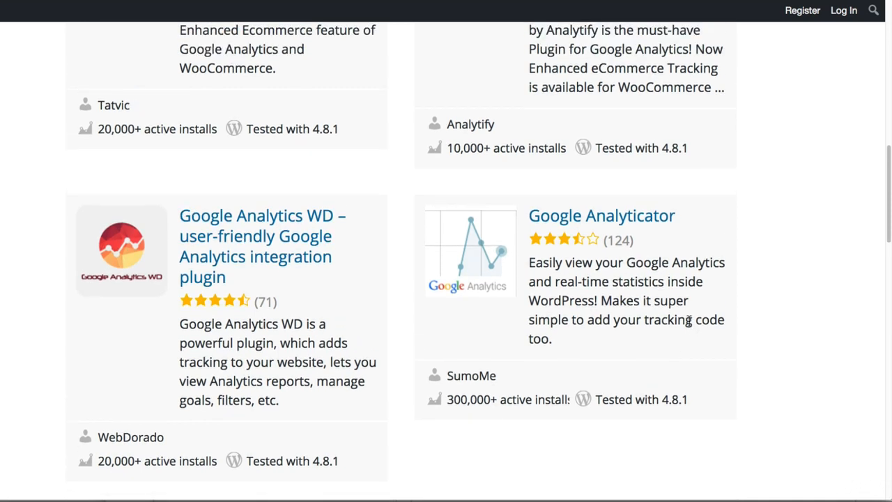
{"action": "scroll", "coordinate": [688, 320], "scroll_direction": "up", "scroll_amount": 1}
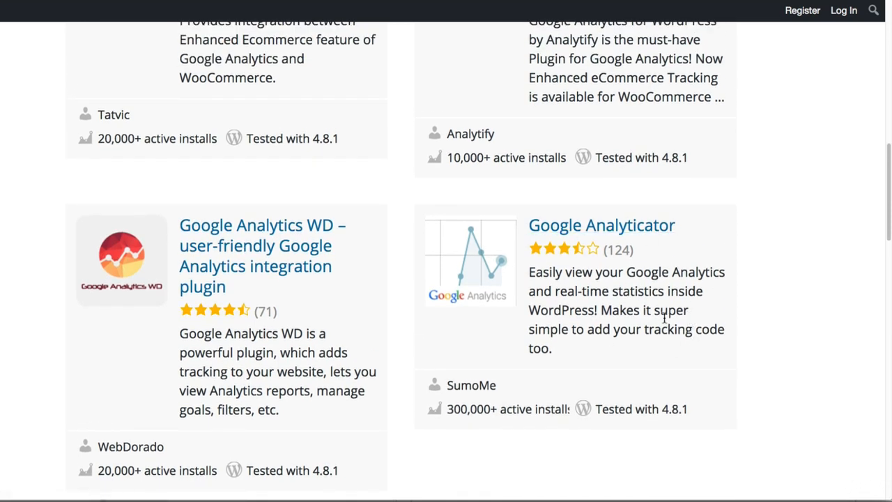
{"action": "scroll", "coordinate": [664, 317], "scroll_direction": "up", "scroll_amount": 7}
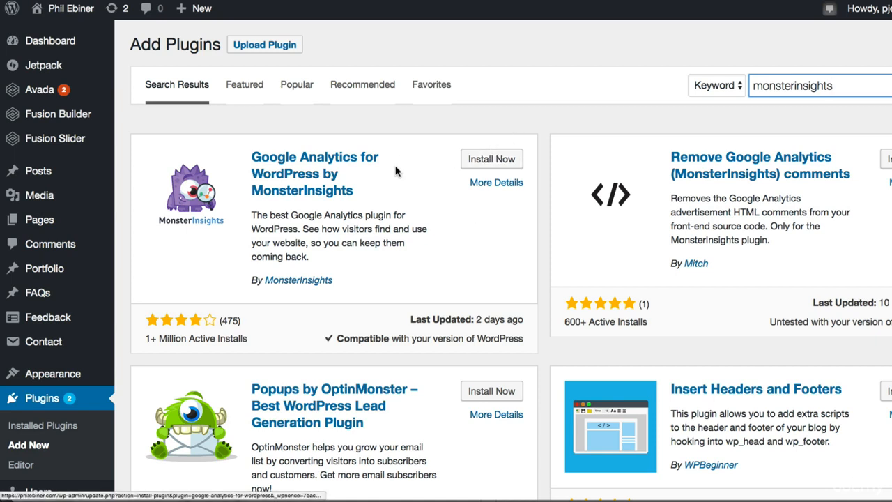
Install and activate the Google Analytics for WordPress by MonsterInsights plugin in the WordPress admin site.
{"action": "left_click", "coordinate": [491, 159]}
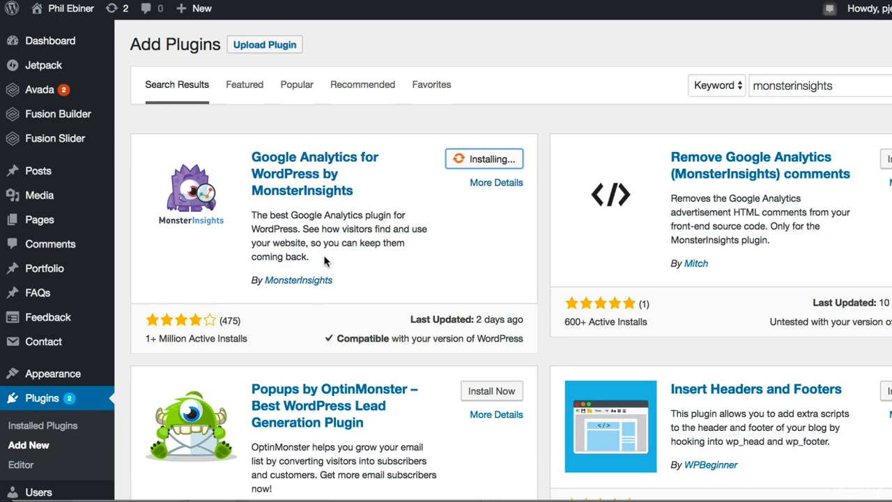
{"action": "left_click", "coordinate": [606, 153]}
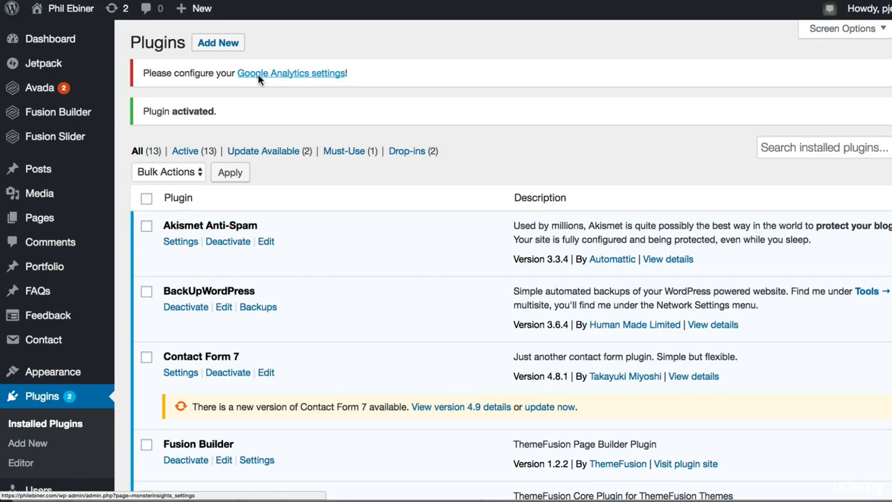
Open the Google Analytics settings of the newly activated MonsterInsights plugin.
{"action": "scroll", "coordinate": [265, 75], "scroll_direction": "down", "scroll_amount": 5}
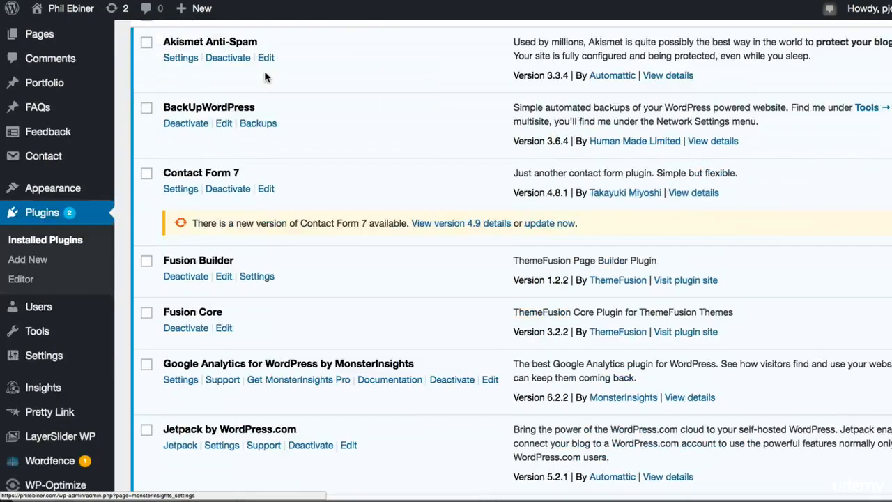
{"action": "mouse_move", "coordinate": [53, 368]}
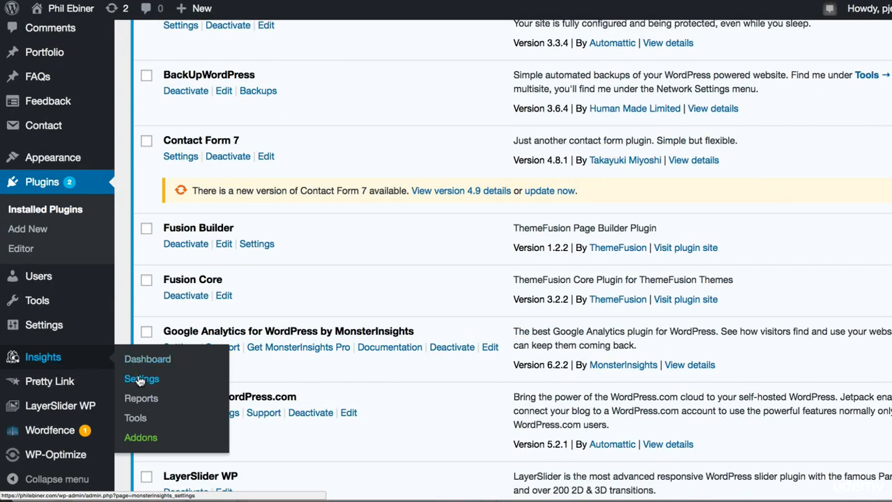
{"action": "scroll", "coordinate": [265, 284], "scroll_direction": "up", "scroll_amount": 5}
{"action": "left_click", "coordinate": [280, 75]}
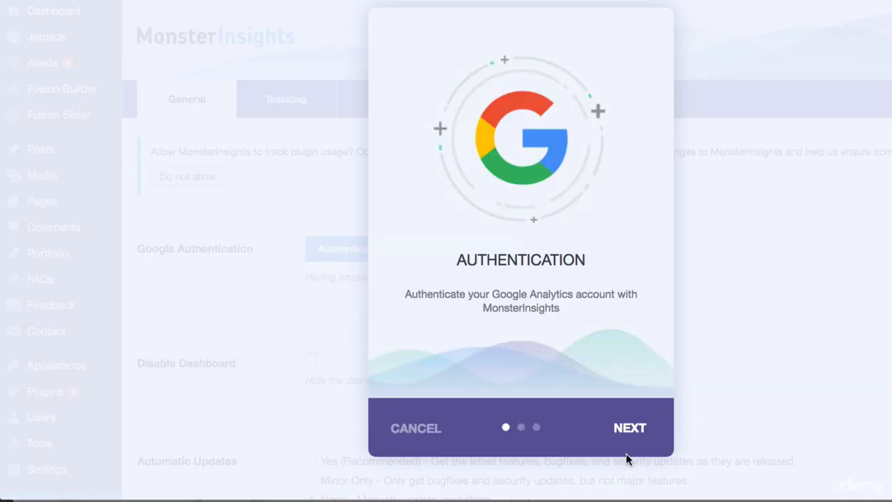
Authenticate the Google Analytics account with MonsterInsights and submit the website's Analytics profile as the one to use.
{"action": "left_click", "coordinate": [630, 440]}
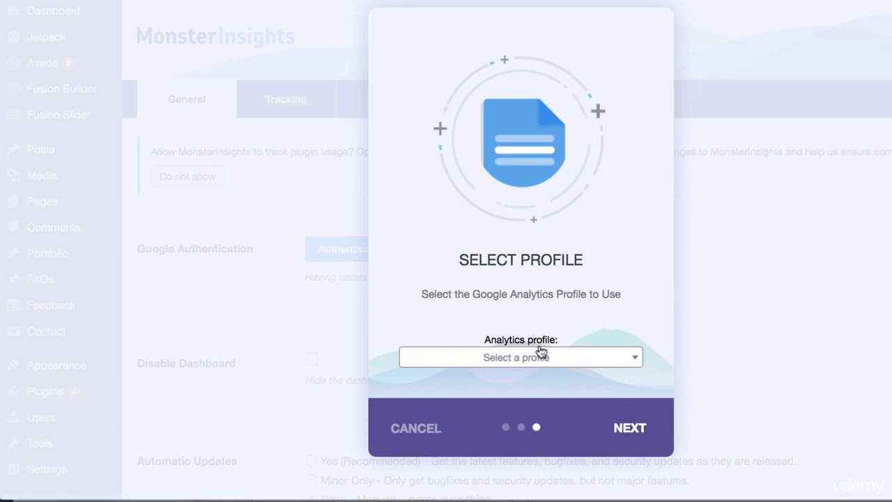
{"action": "left_click", "coordinate": [537, 358]}
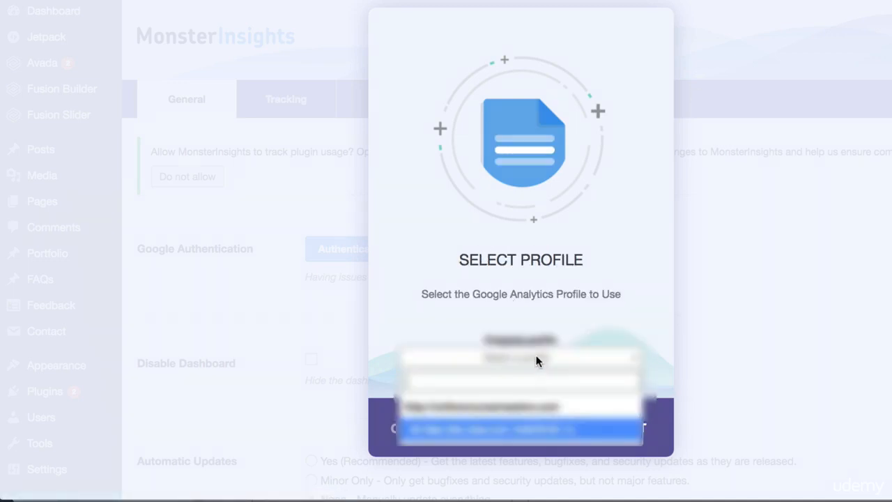
{"action": "left_click", "coordinate": [490, 427]}
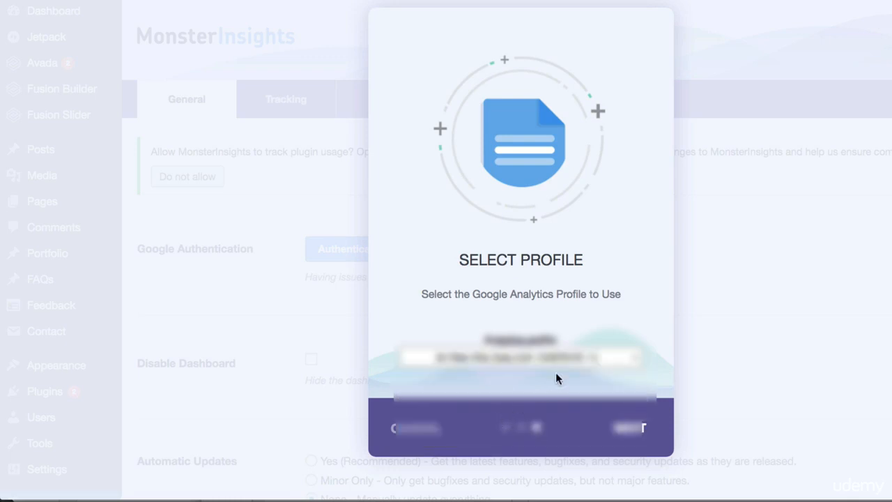
{"action": "left_click", "coordinate": [625, 427]}
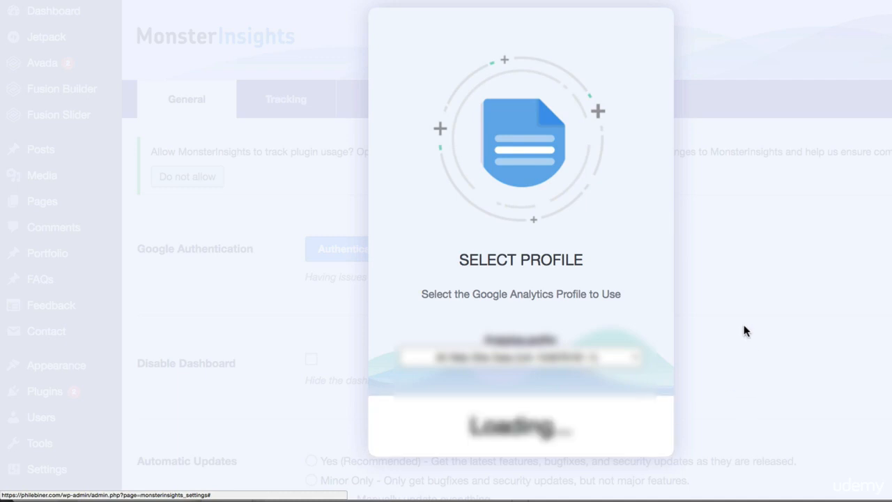